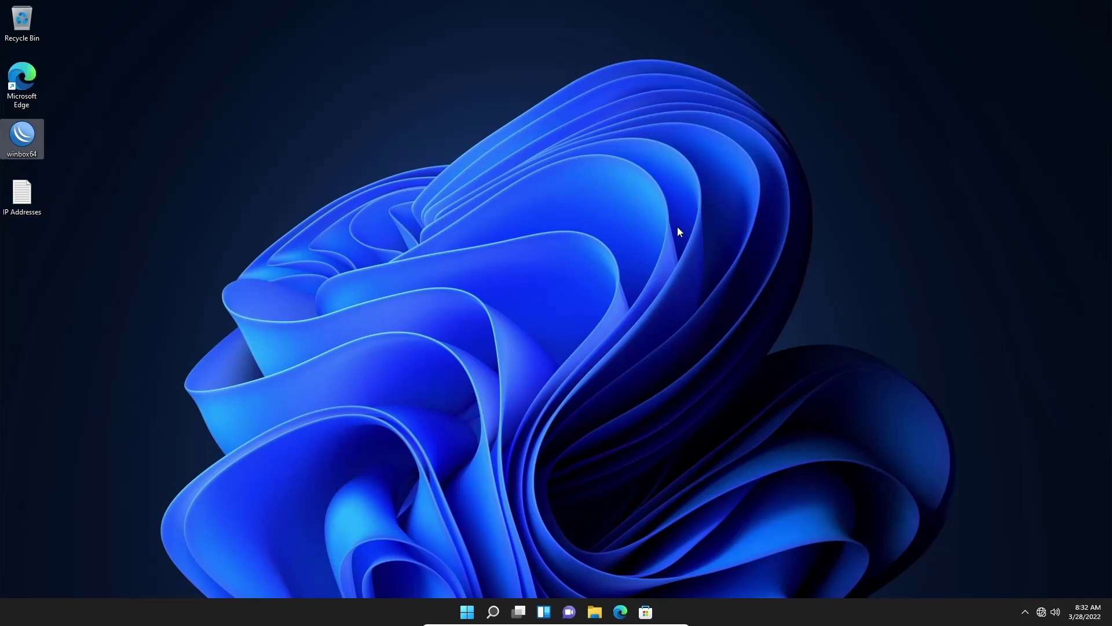
# Deselect the winbox64 icon on the desktop.
pyautogui.click(584, 227)
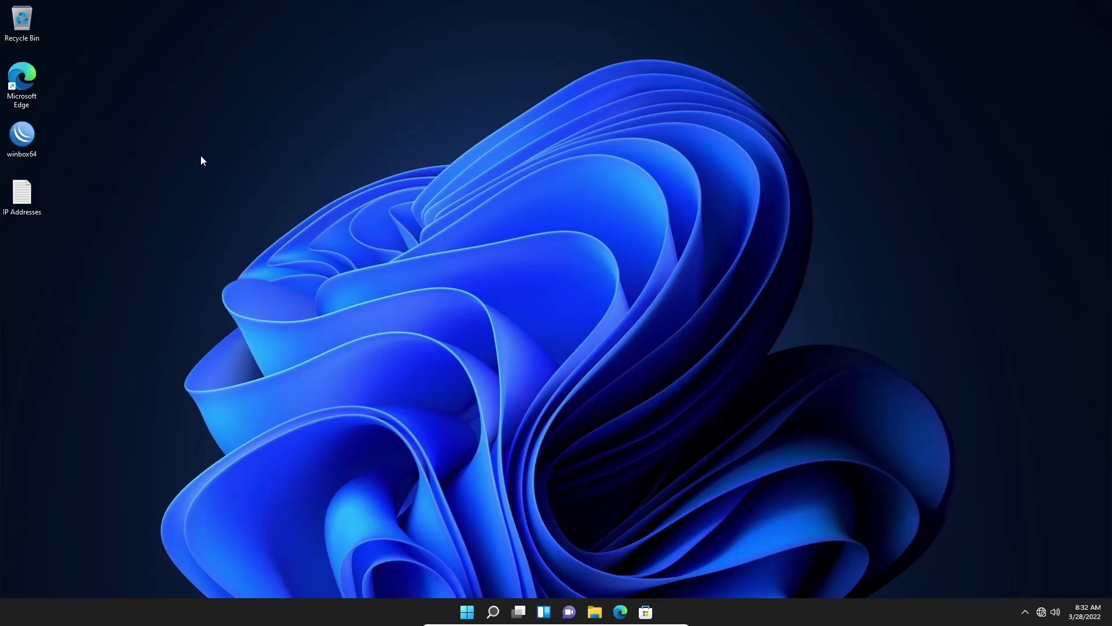
# Launch WinBox and connect to router 08:00:27:47:A8:BD with login admin.
pyautogui.doubleClick(23, 136)
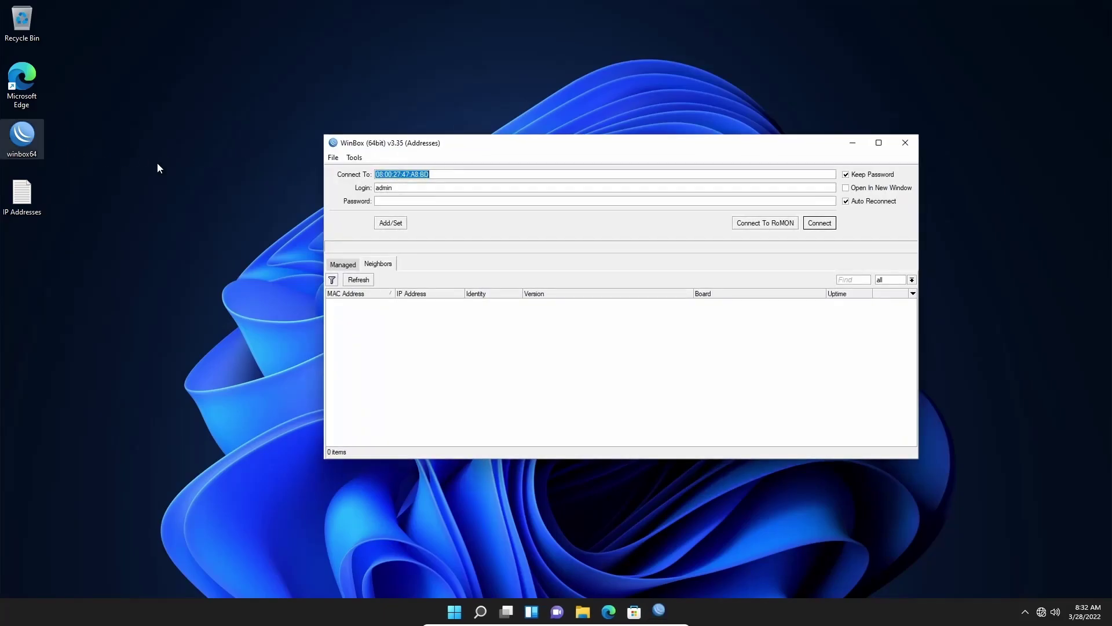
pyautogui.click(413, 189)
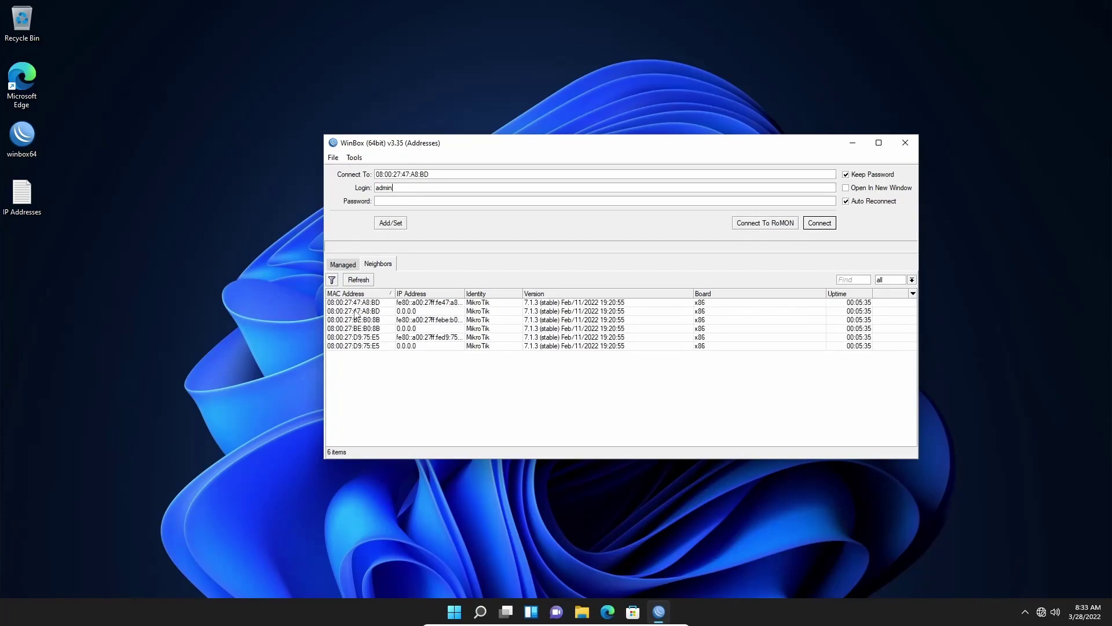
pyautogui.click(383, 309)
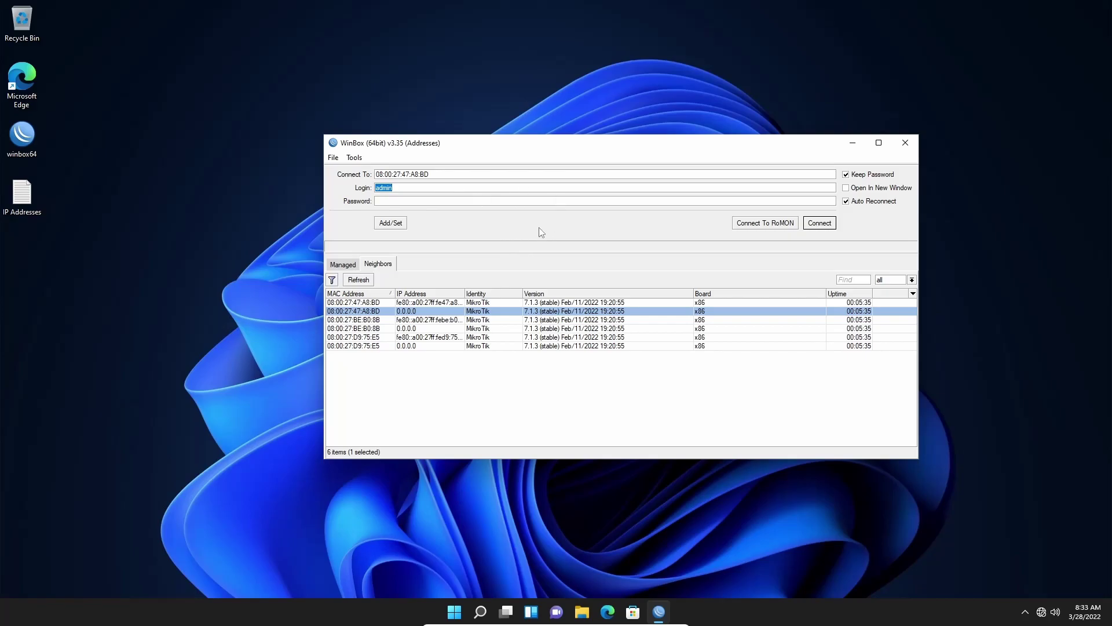
pyautogui.click(819, 224)
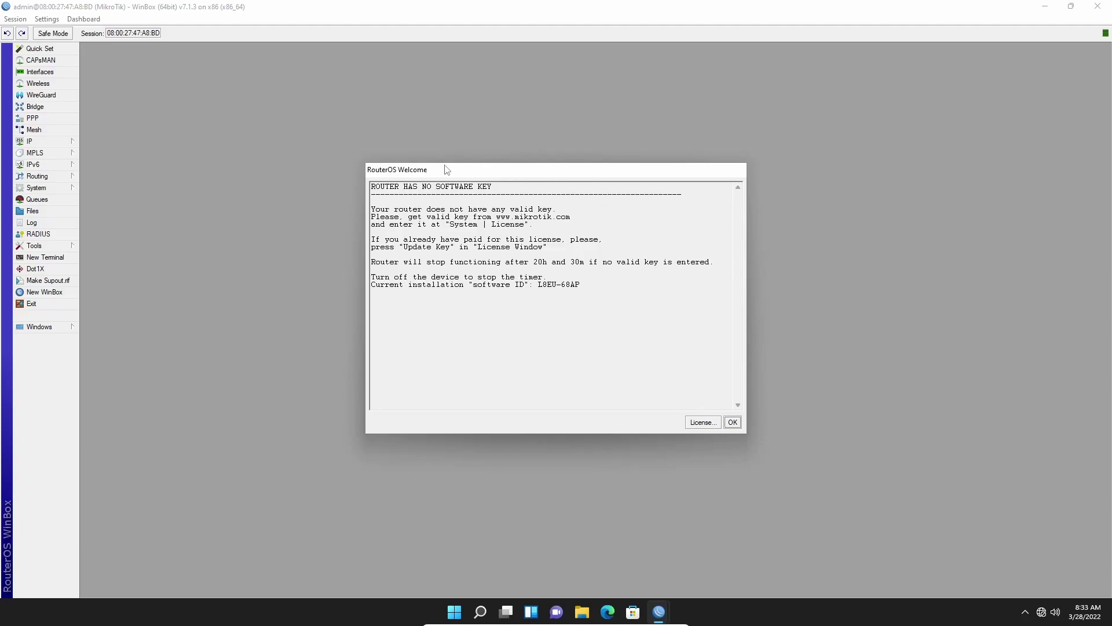
# Acknowledge the missing software key notice and close the Change Password Now prompt unchanged.
pyautogui.click(733, 422)
pyautogui.moveTo(570, 280); pyautogui.dragTo(558, 261)
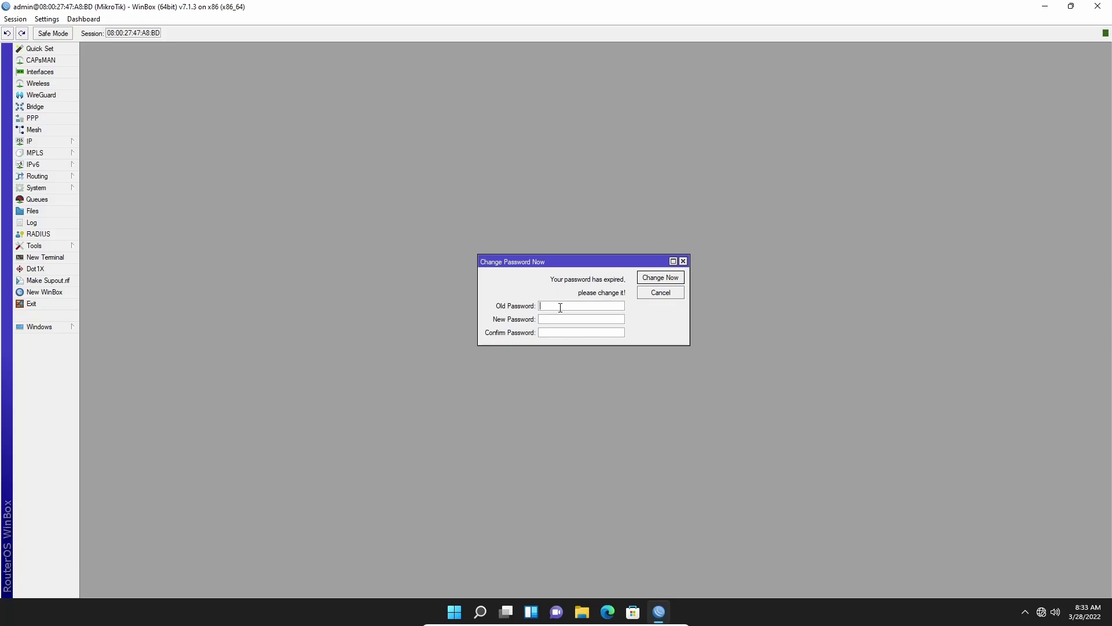
pyautogui.click(683, 261)
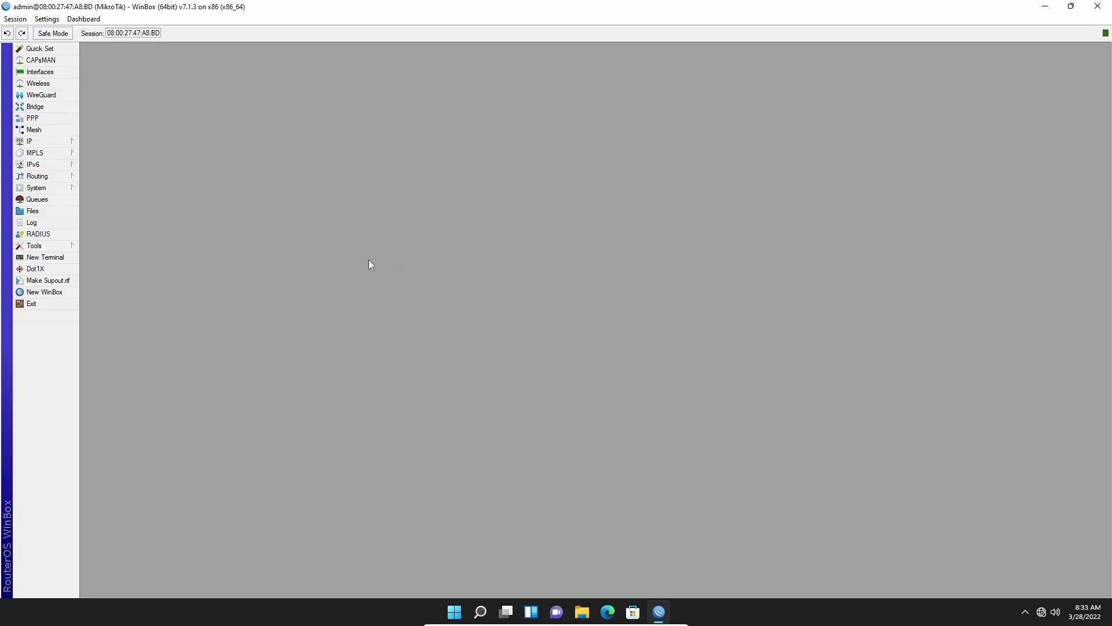
# Open System > Users and move the User List window to the centre.
pyautogui.click(49, 189)
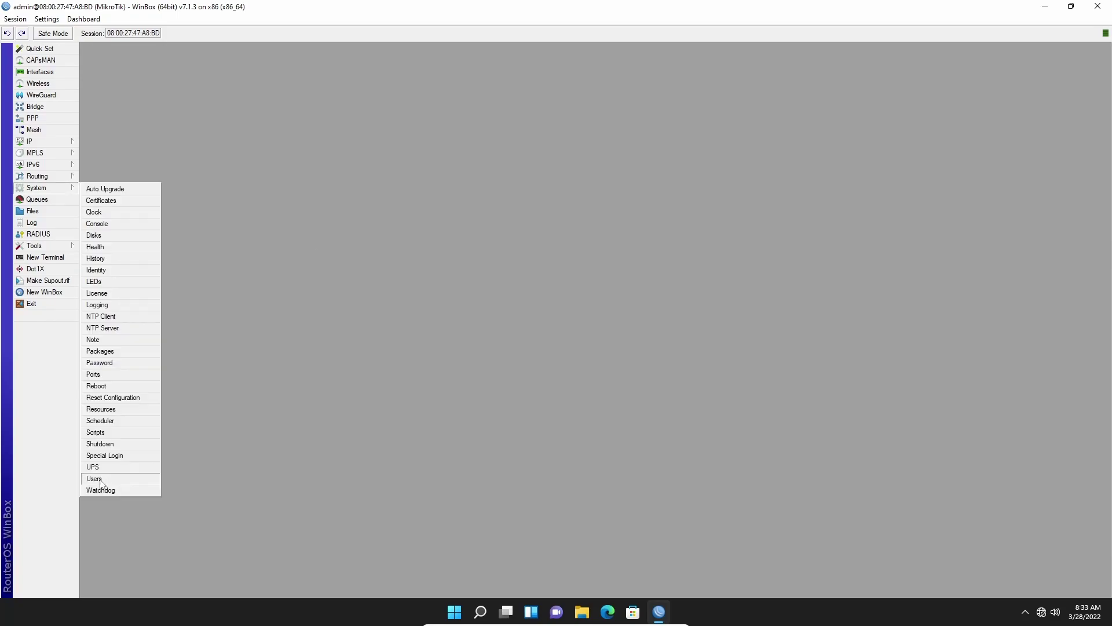
pyautogui.click(93, 478)
pyautogui.moveTo(382, 191); pyautogui.dragTo(490, 172)
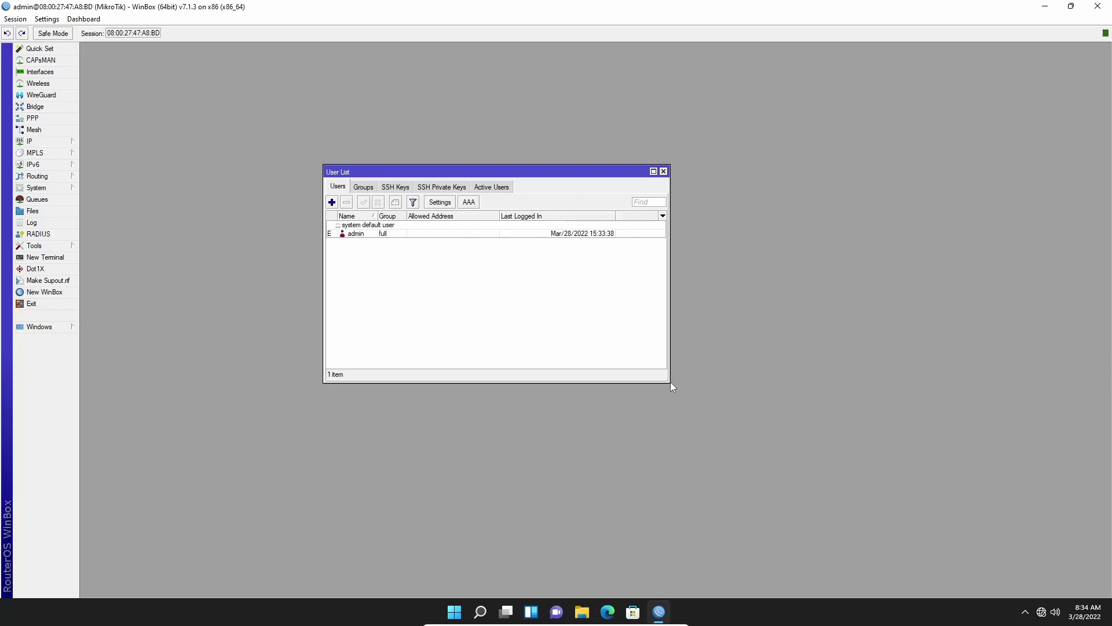
# Inspect the full and read group settings in Groups, closing both without saving changes.
pyautogui.click(364, 188)
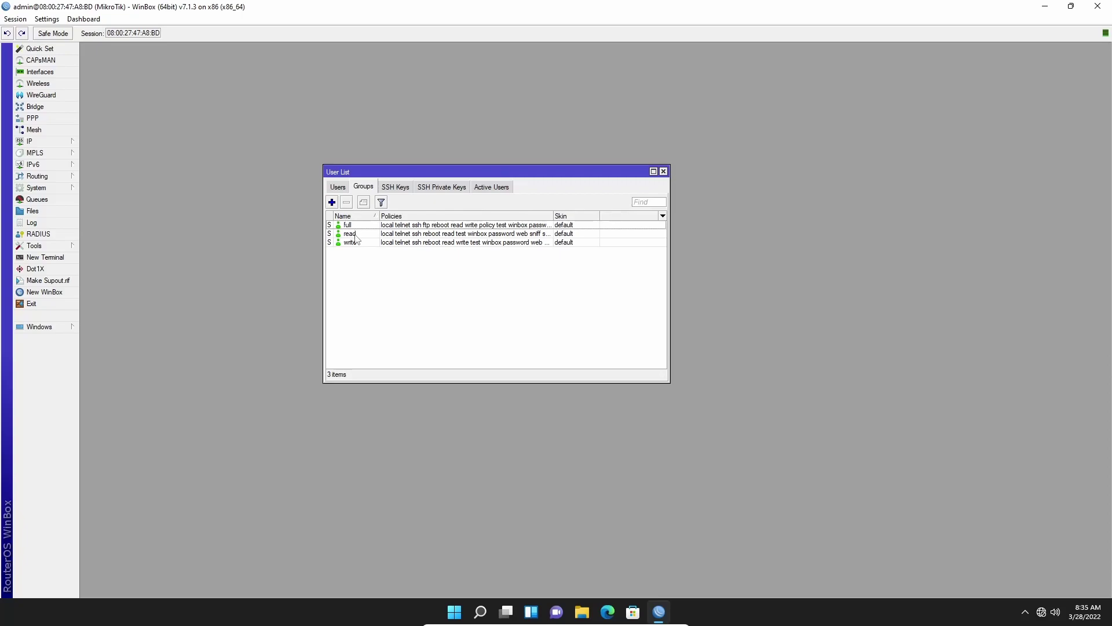
pyautogui.click(355, 237)
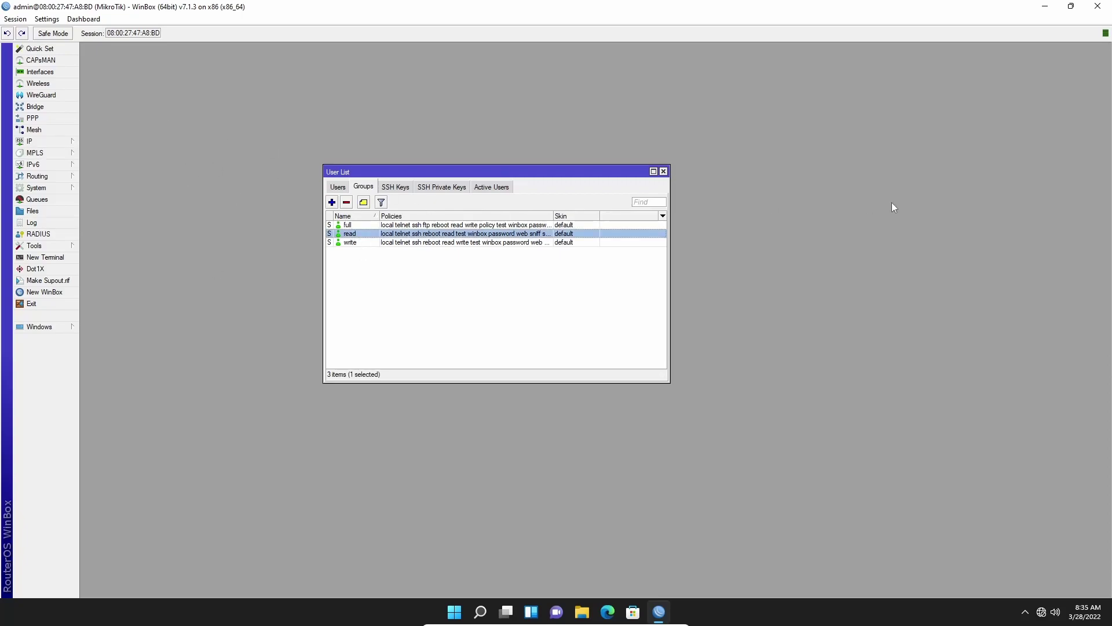
pyautogui.doubleClick(412, 225)
pyautogui.moveTo(580, 249); pyautogui.dragTo(571, 299)
pyautogui.press('Escape')
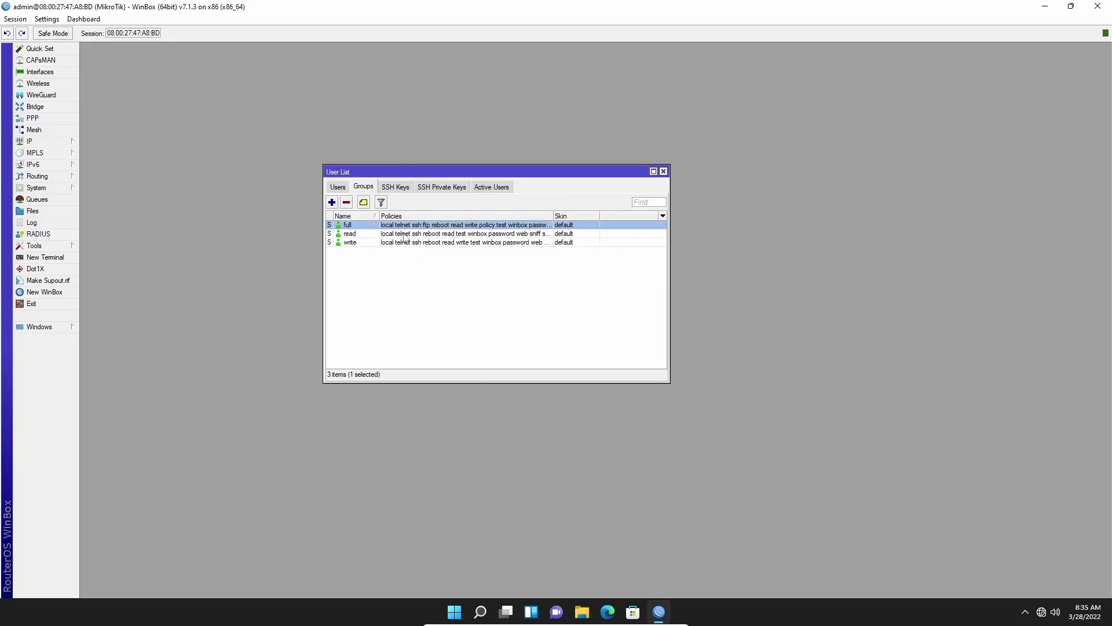
pyautogui.doubleClick(407, 233)
pyautogui.moveTo(554, 300); pyautogui.dragTo(485, 300)
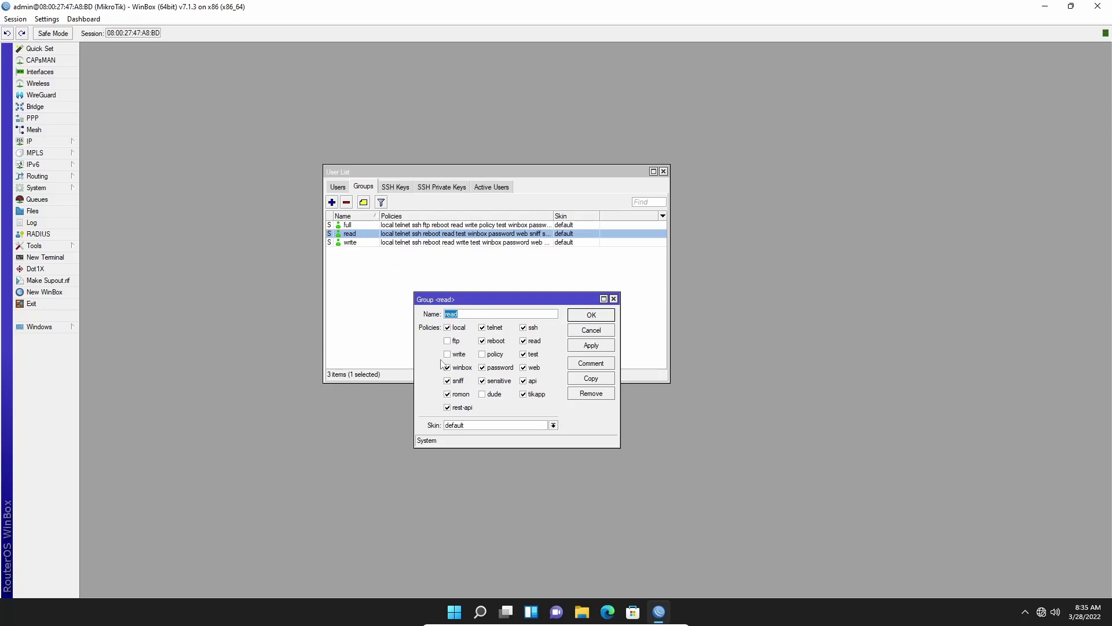
pyautogui.click(448, 341)
pyautogui.press('Escape')
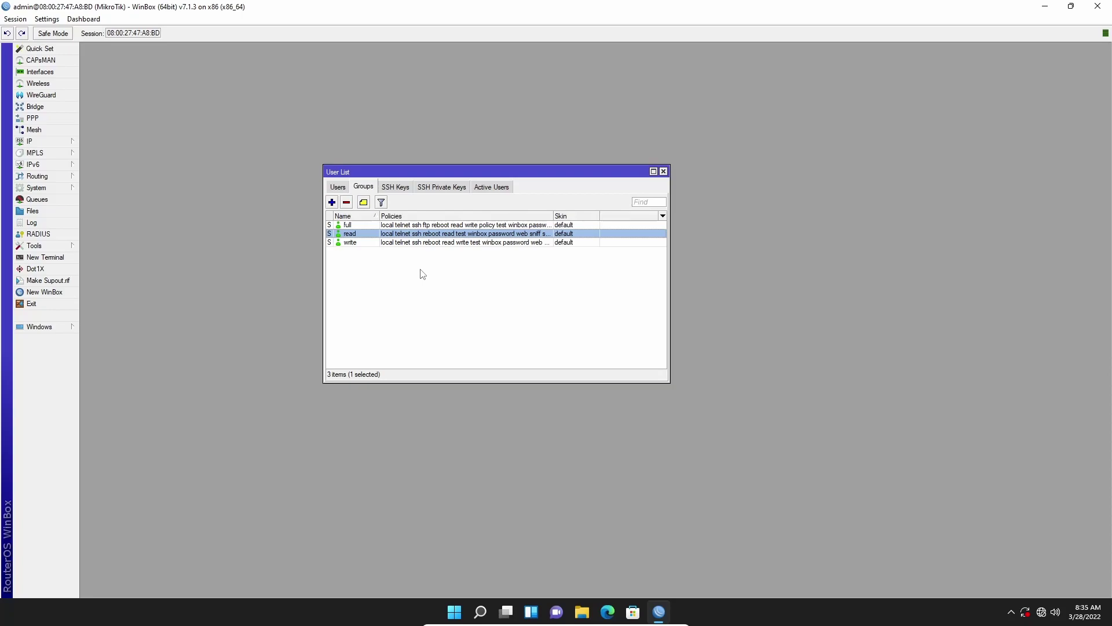
# Create group Super with local, ftp and all remaining policies enabled, then select it.
pyautogui.click(332, 202)
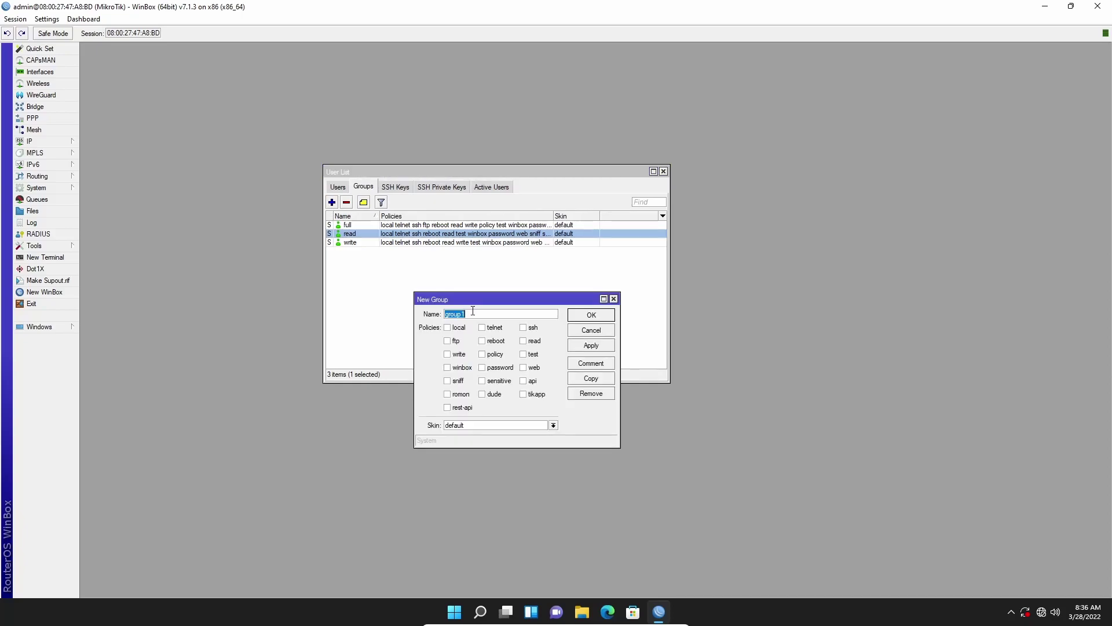
pyautogui.write('Super')
pyautogui.click(455, 328)
pyautogui.click(457, 341)
pyautogui.click(536, 394)
pyautogui.click(592, 346)
pyautogui.click(590, 316)
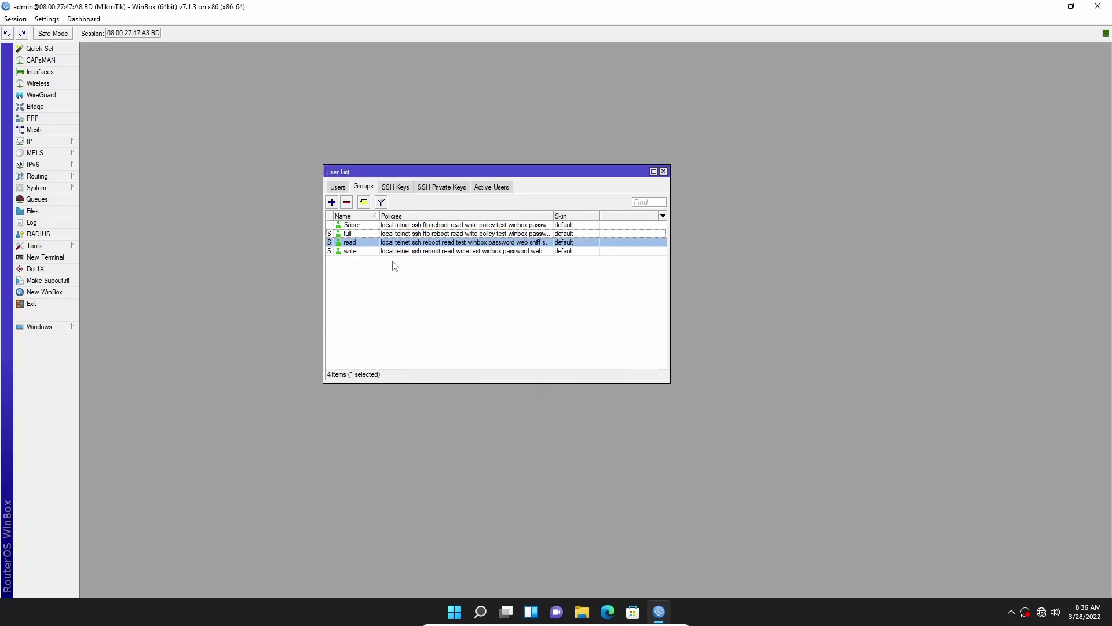
pyautogui.click(361, 226)
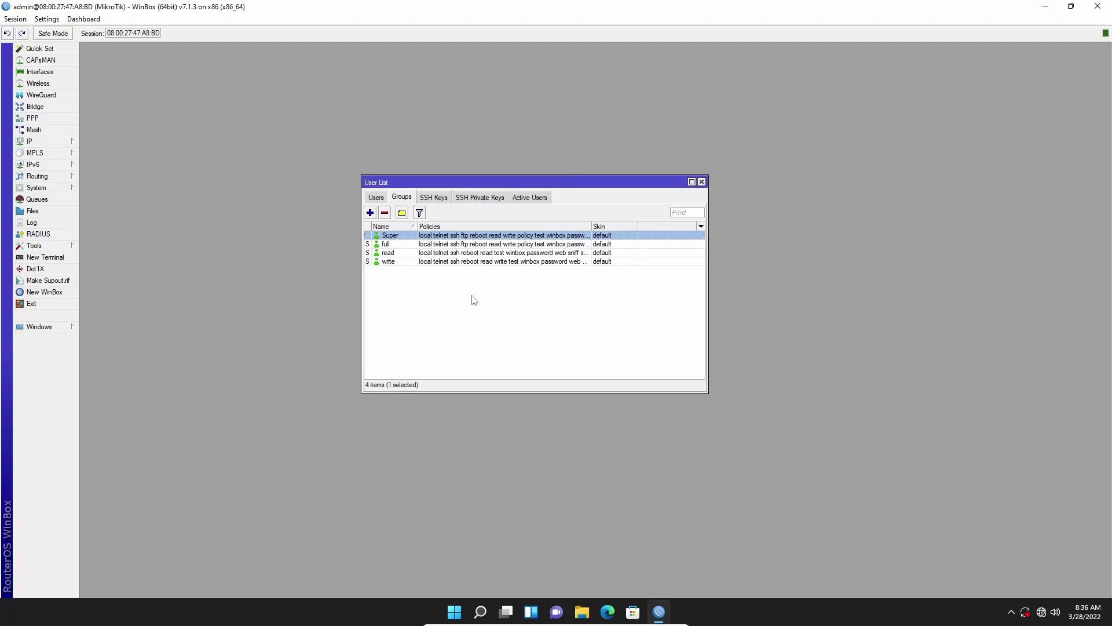
# In the Users list, start a new user named mehedishakeel in the full group.
pyautogui.click(377, 198)
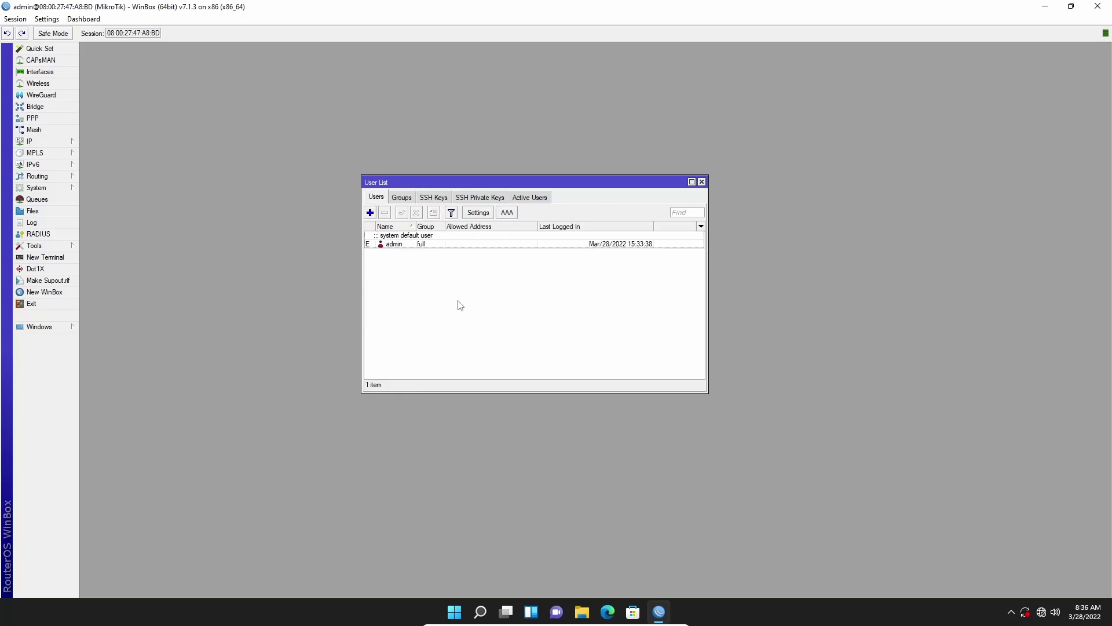
pyautogui.click(414, 244)
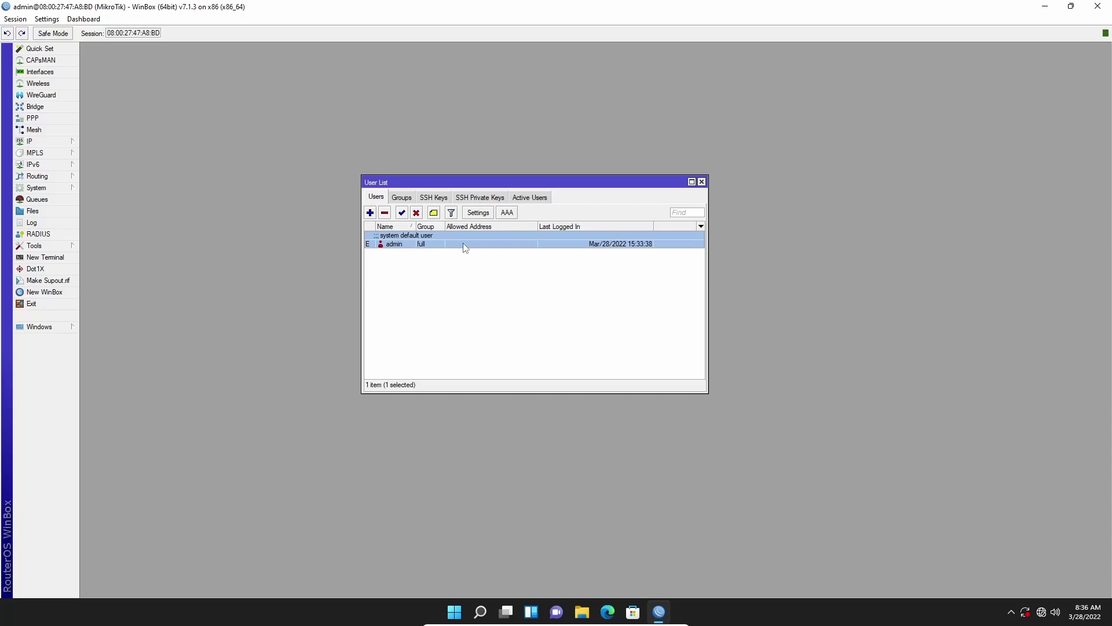
pyautogui.click(430, 244)
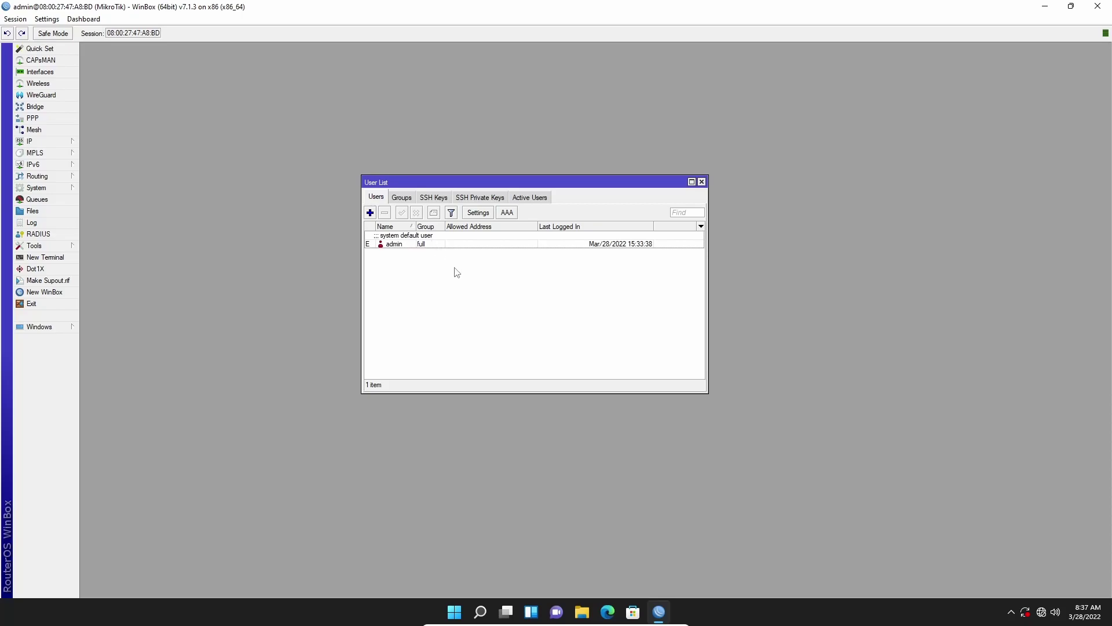
pyautogui.click(370, 213)
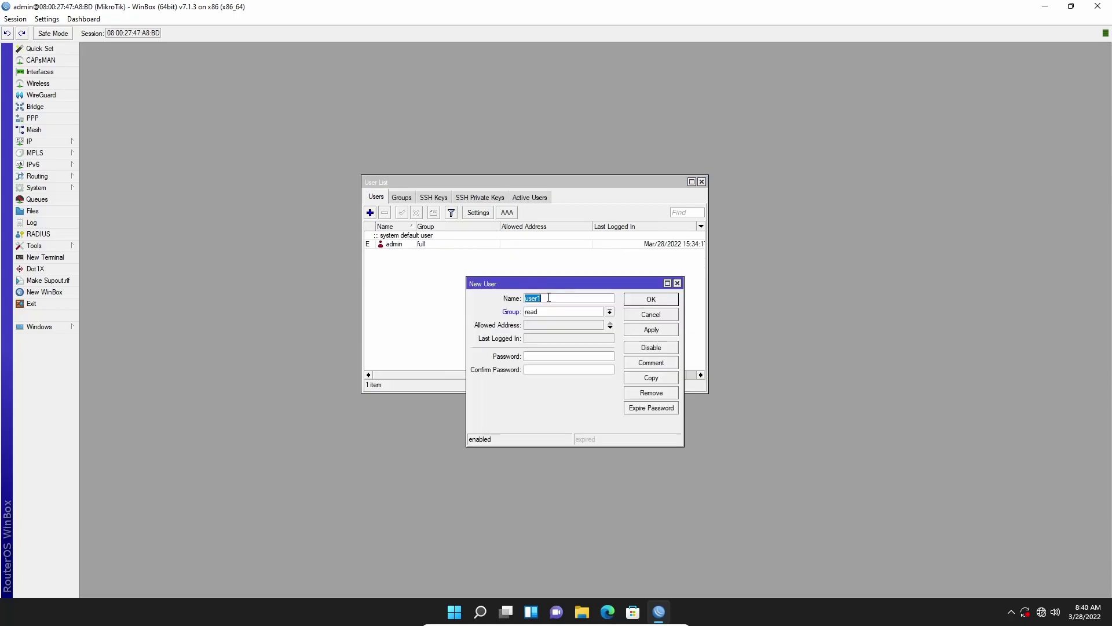
pyautogui.write('mehedishakeel')
pyautogui.click(610, 312)
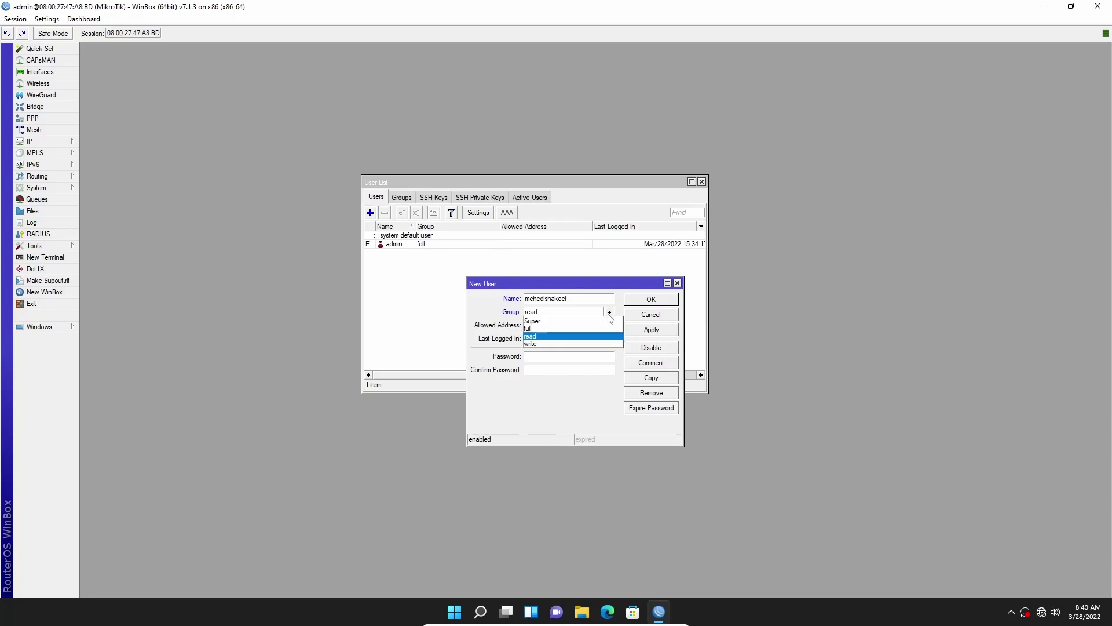
pyautogui.click(577, 330)
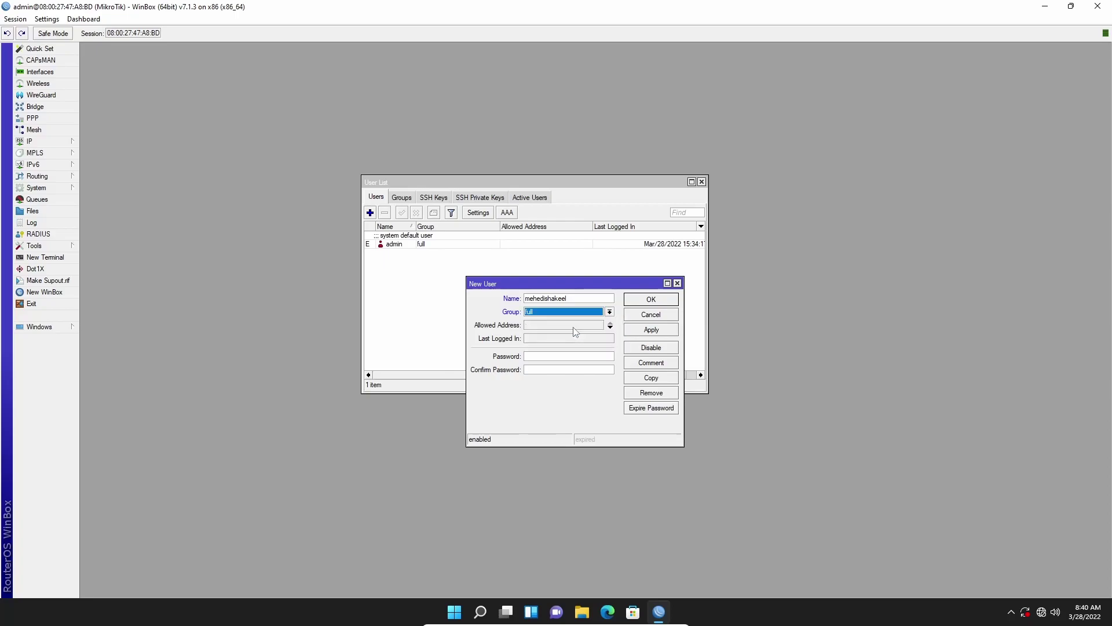
# Enter the mehedishakeel password, save the user, and select it in the list.
pyautogui.click(534, 357)
pyautogui.write('*********')
pyautogui.click(559, 373)
pyautogui.write('*********')
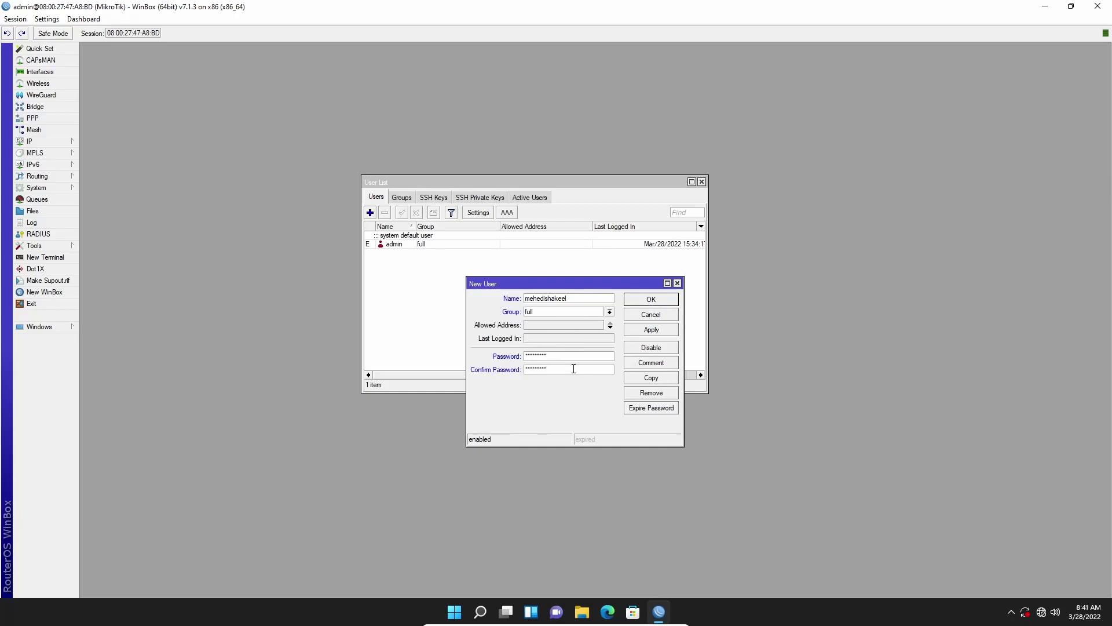
pyautogui.click(662, 332)
pyautogui.click(651, 300)
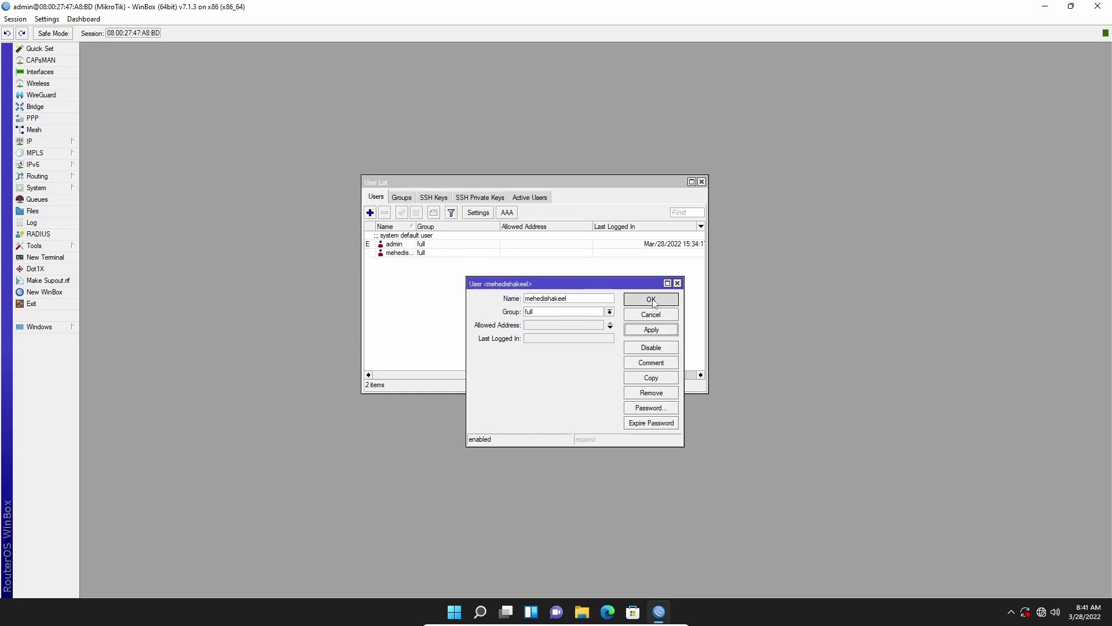
pyautogui.click(453, 255)
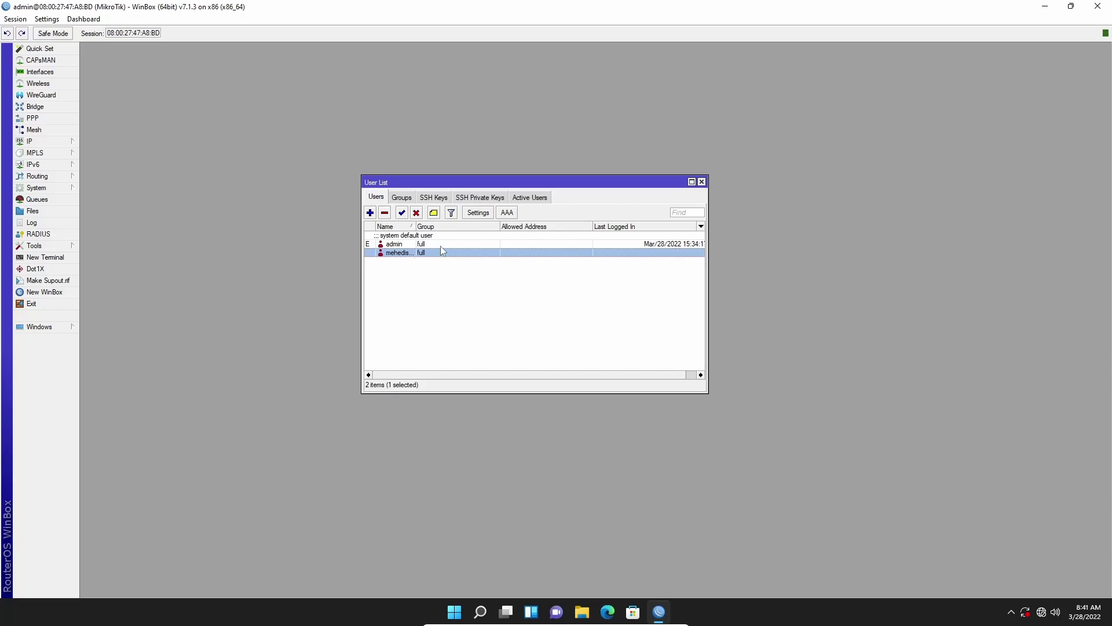
# Disable the admin user, then select mehedishakeel in the Users list.
pyautogui.click(440, 244)
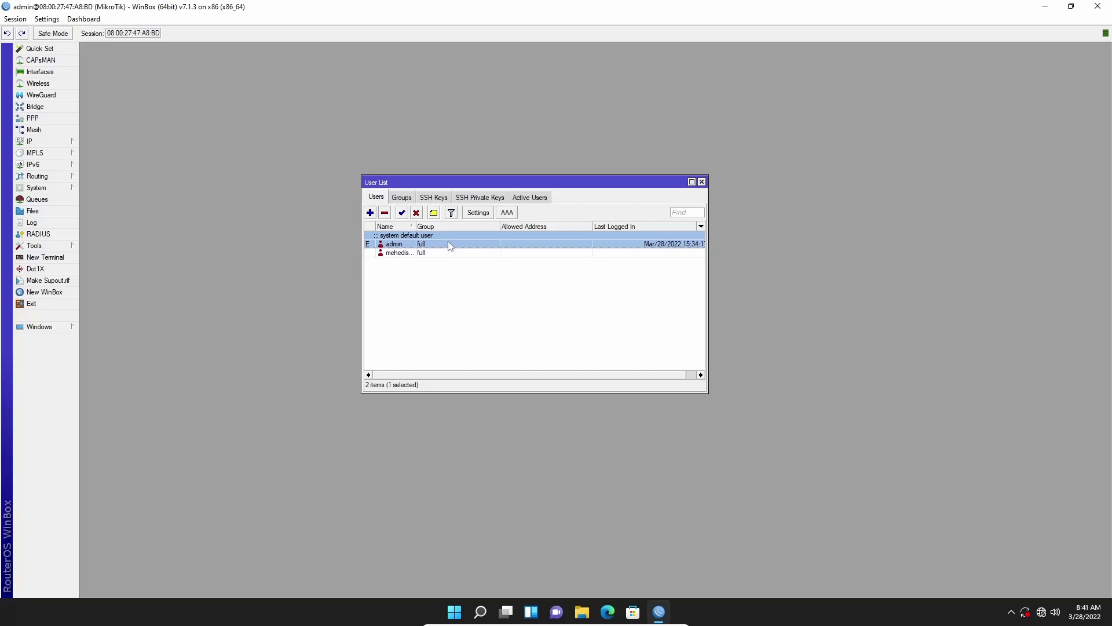
pyautogui.click(416, 213)
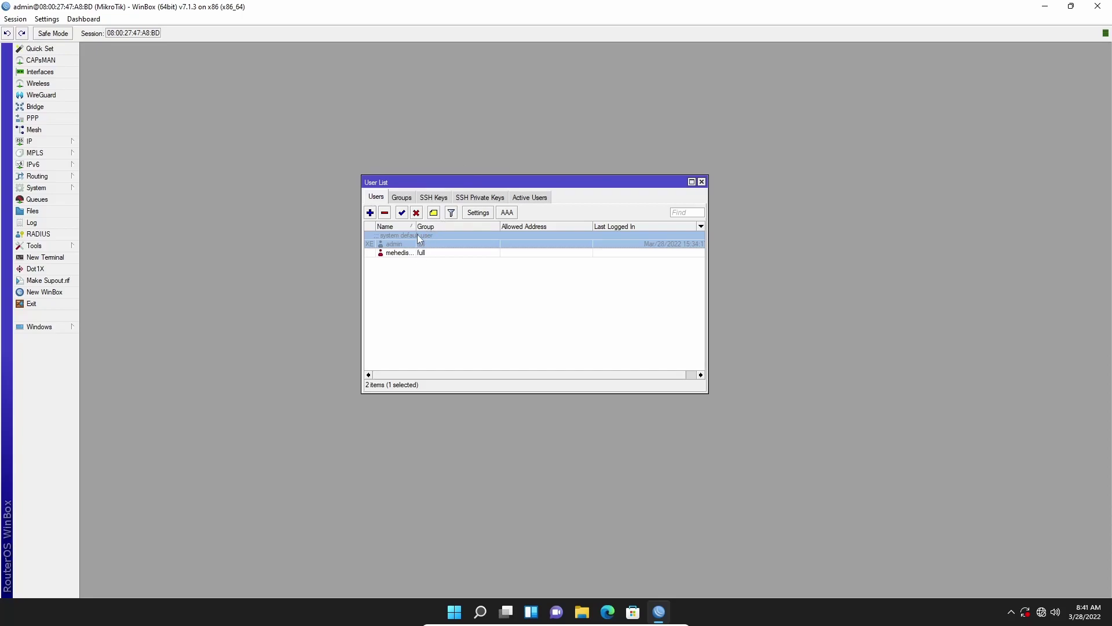
pyautogui.click(434, 253)
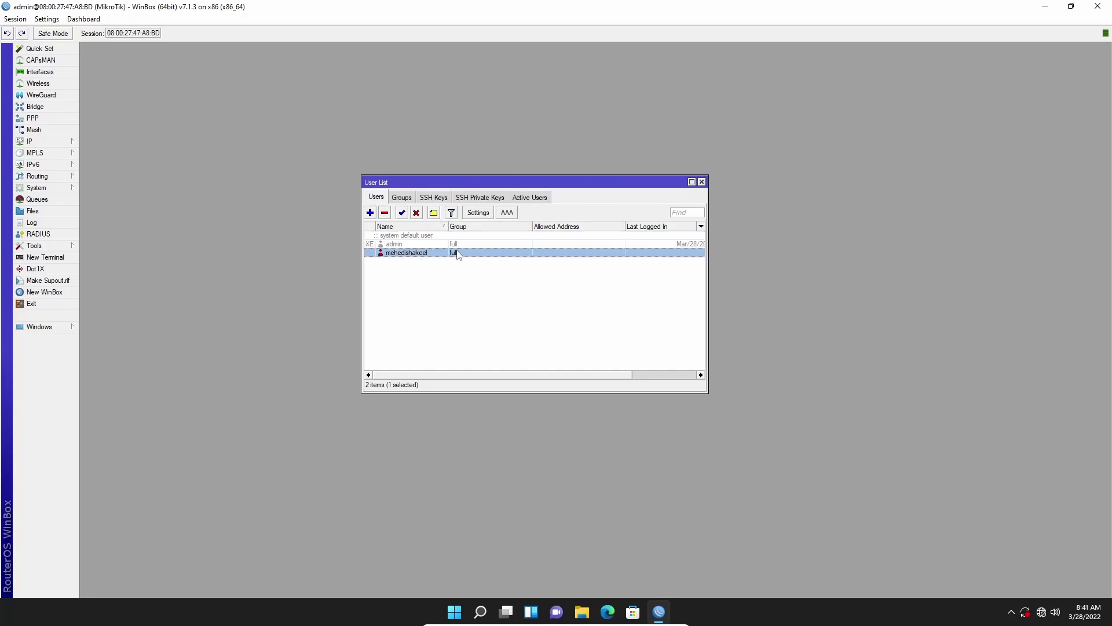
# Exit WinBox, relaunch it, and connect as mehedishakeel with its password.
pyautogui.click(37, 306)
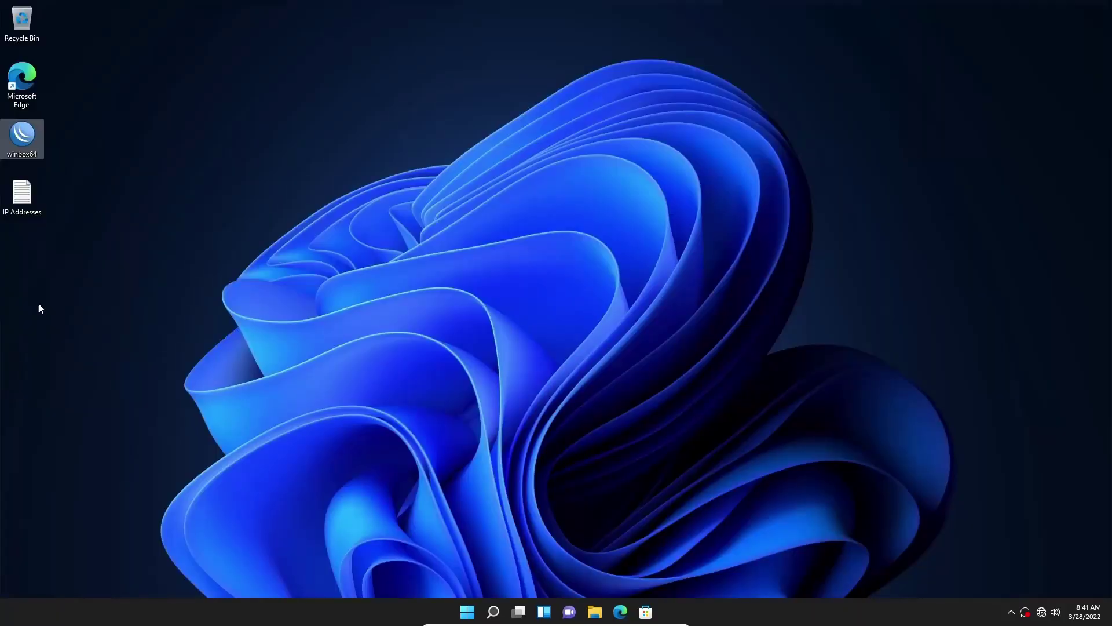
pyautogui.click(268, 240)
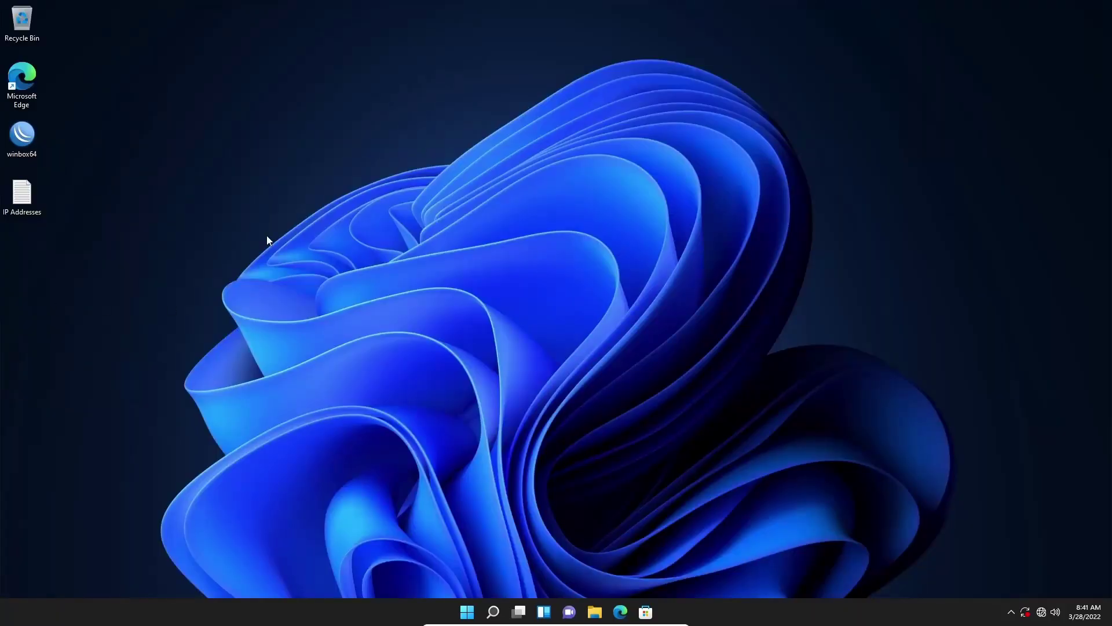
pyautogui.doubleClick(31, 141)
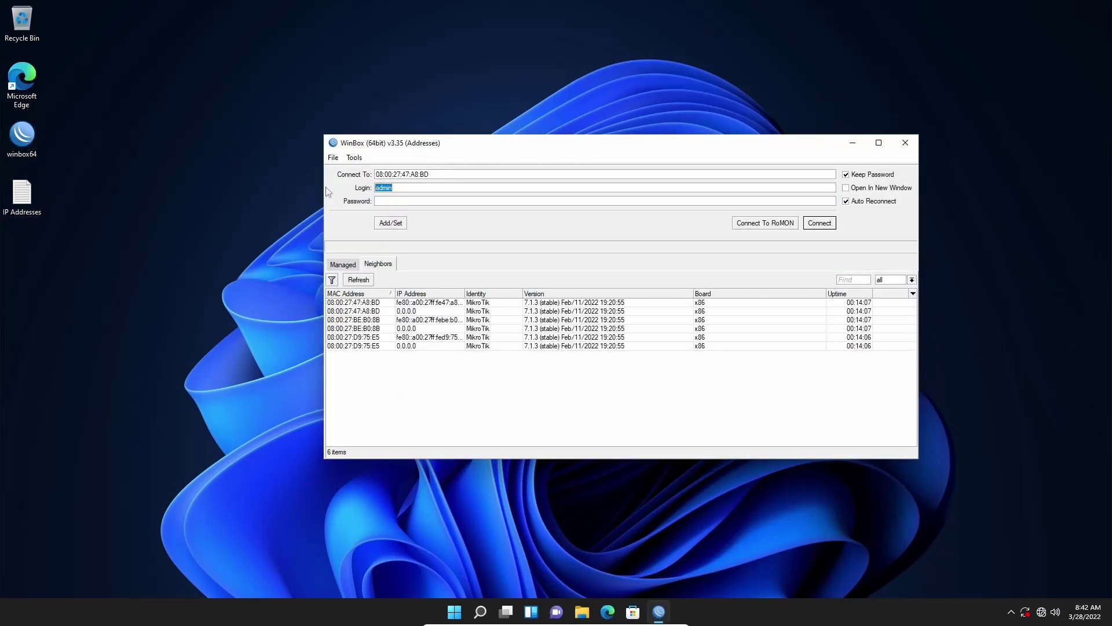
pyautogui.write('mehedishakeel')
pyautogui.click(389, 199)
pyautogui.write('*********')
pyautogui.click(819, 223)
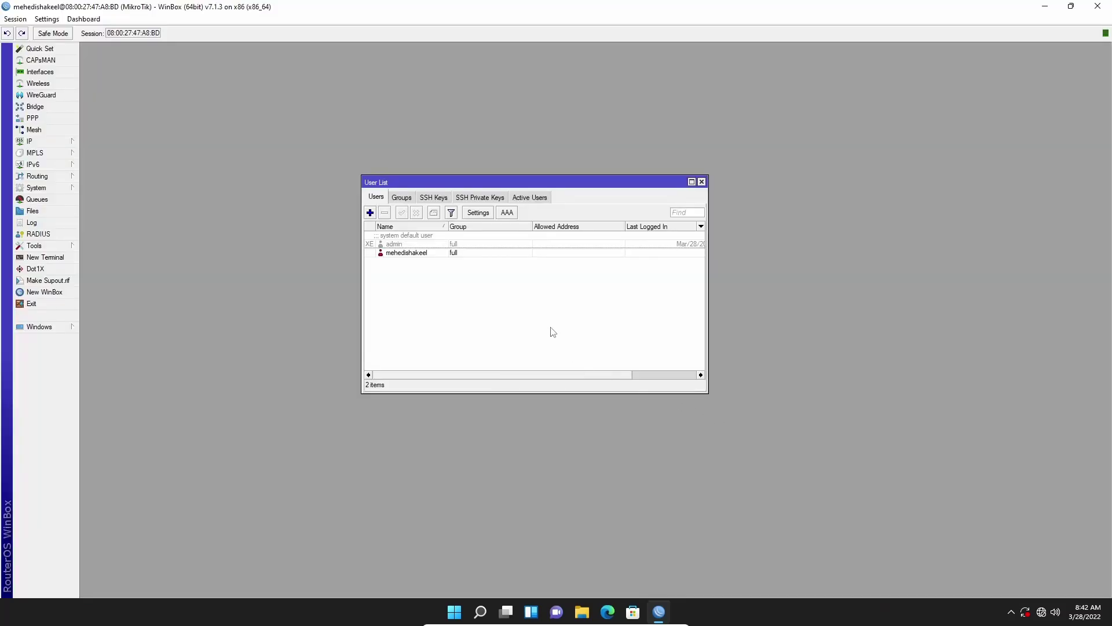
# Review the groups, then start a new user named readonly in the read group.
pyautogui.click(426, 254)
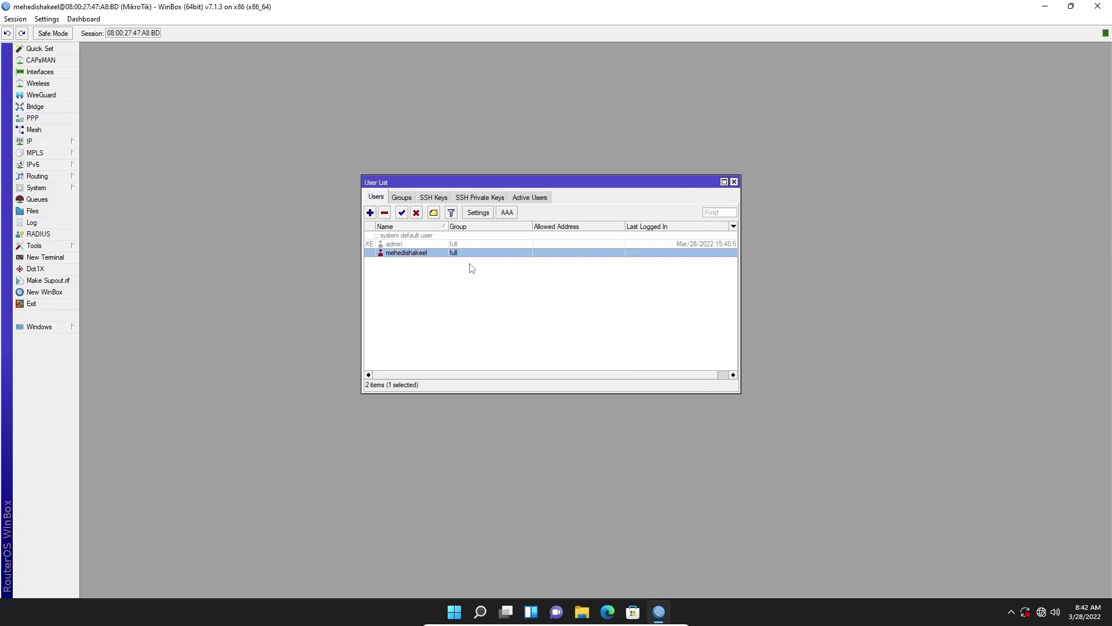
pyautogui.click(405, 198)
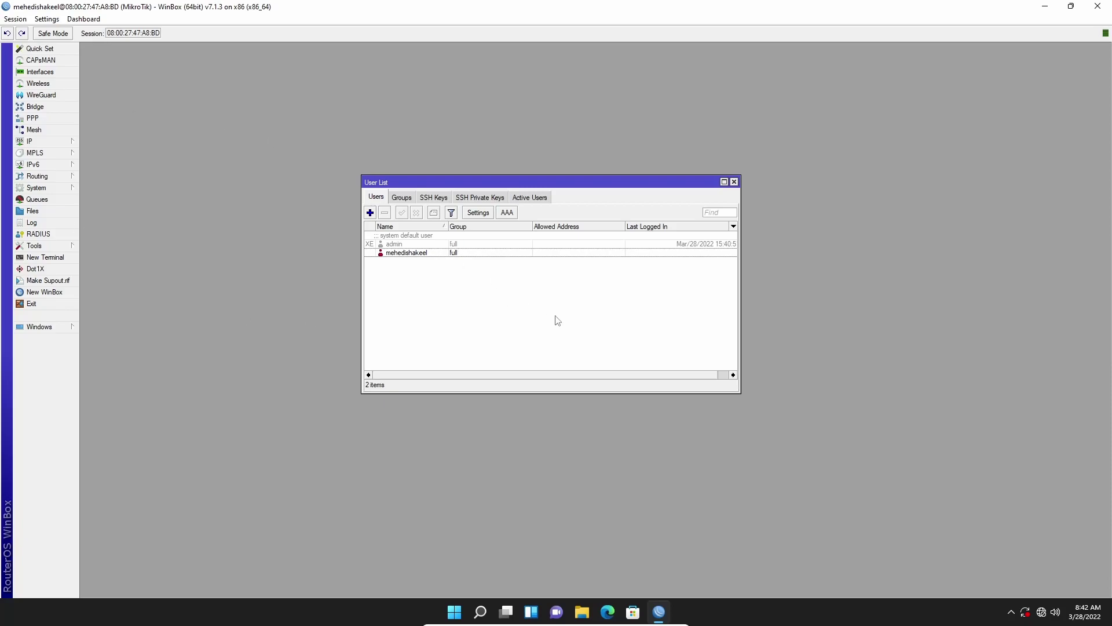
pyautogui.click(369, 213)
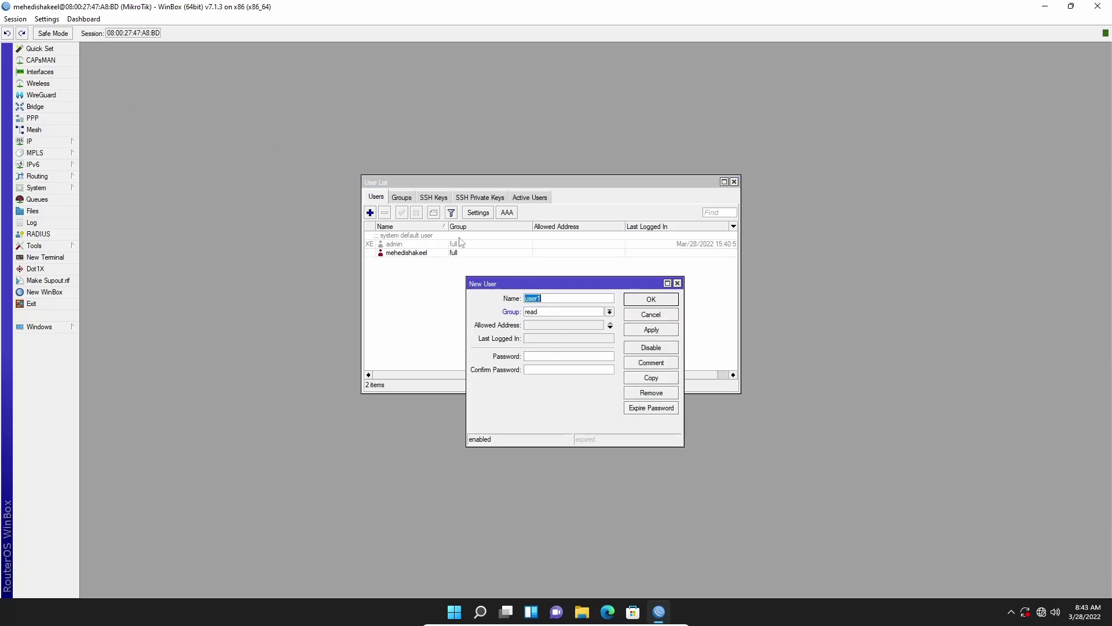
pyautogui.click(561, 299)
pyautogui.write('readonly')
pyautogui.click(610, 313)
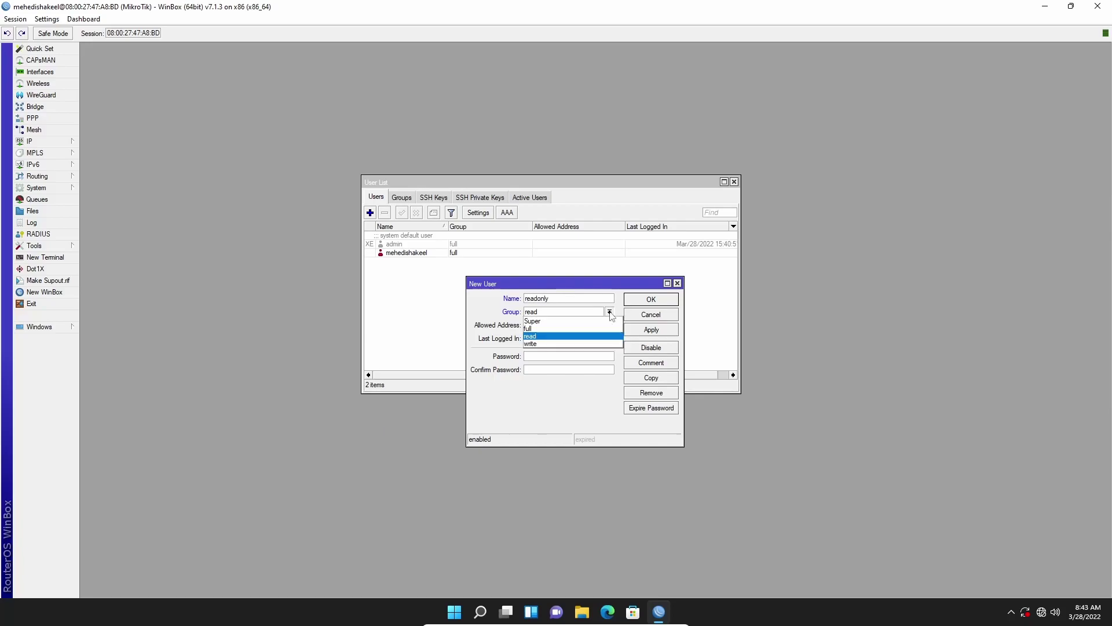
pyautogui.click(547, 340)
# Enter and confirm the readonly password, save the user, and select it.
pyautogui.click(543, 356)
pyautogui.write('*********')
pyautogui.click(540, 370)
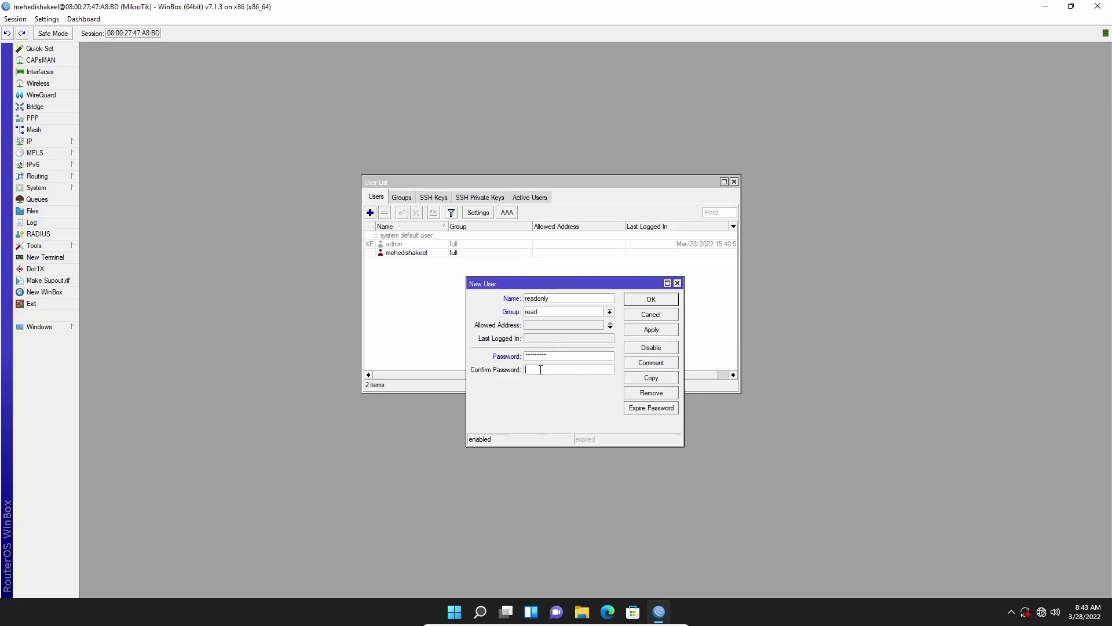
pyautogui.write('*********')
pyautogui.click(651, 330)
pyautogui.click(650, 300)
pyautogui.click(417, 263)
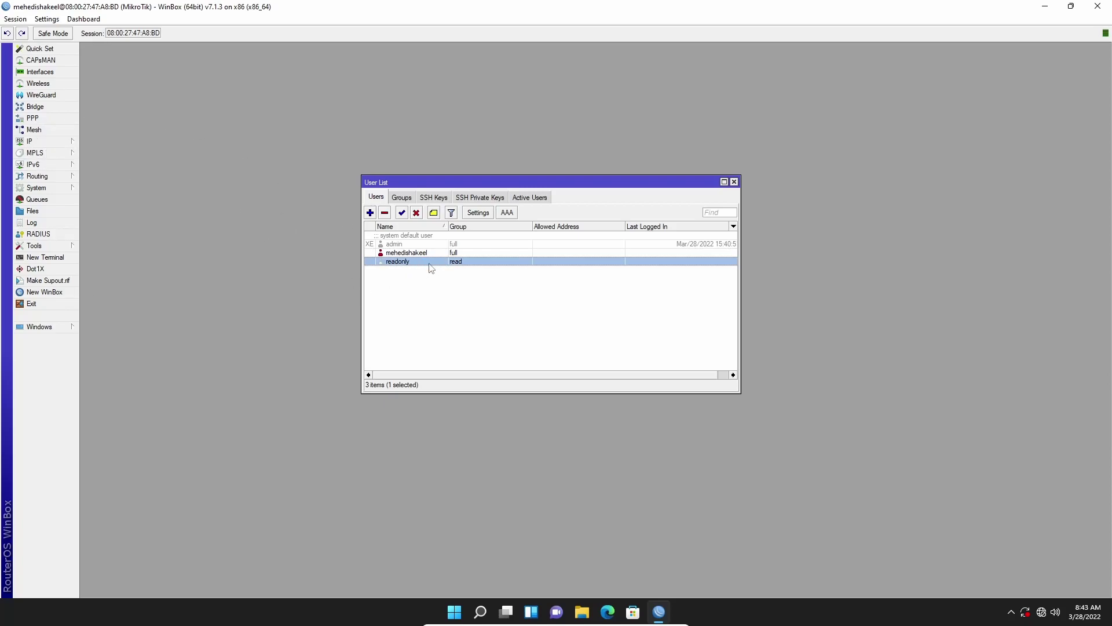
# Create a new user account named writeuser with a password.
pyautogui.click(370, 213)
pyautogui.press('BackSpace')
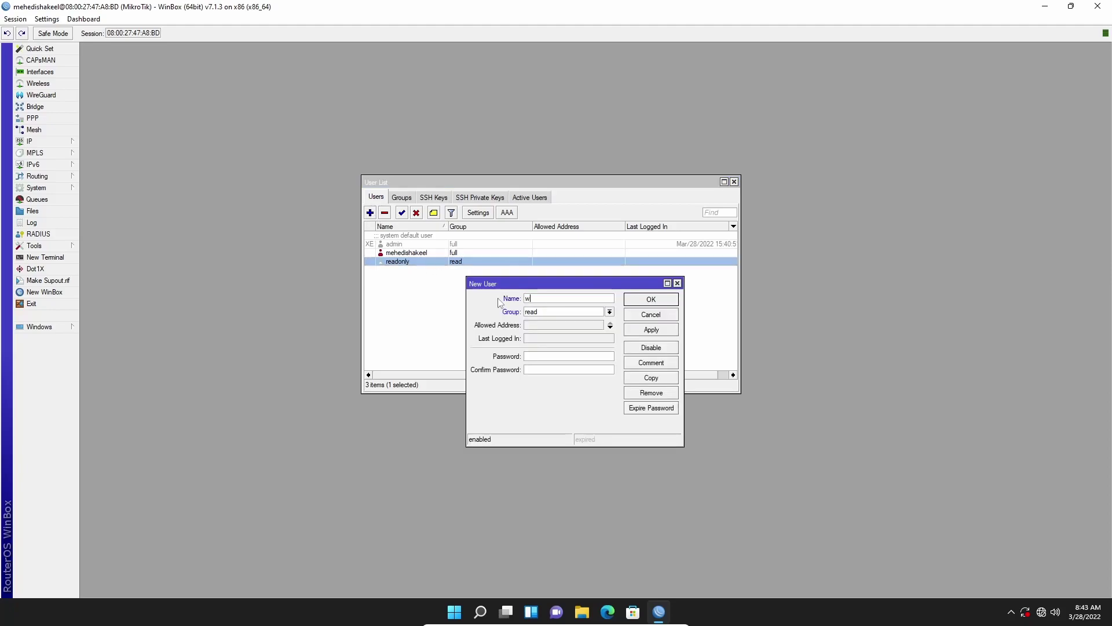
pyautogui.write('writeuser')
pyautogui.click(532, 355)
pyautogui.press('Return')
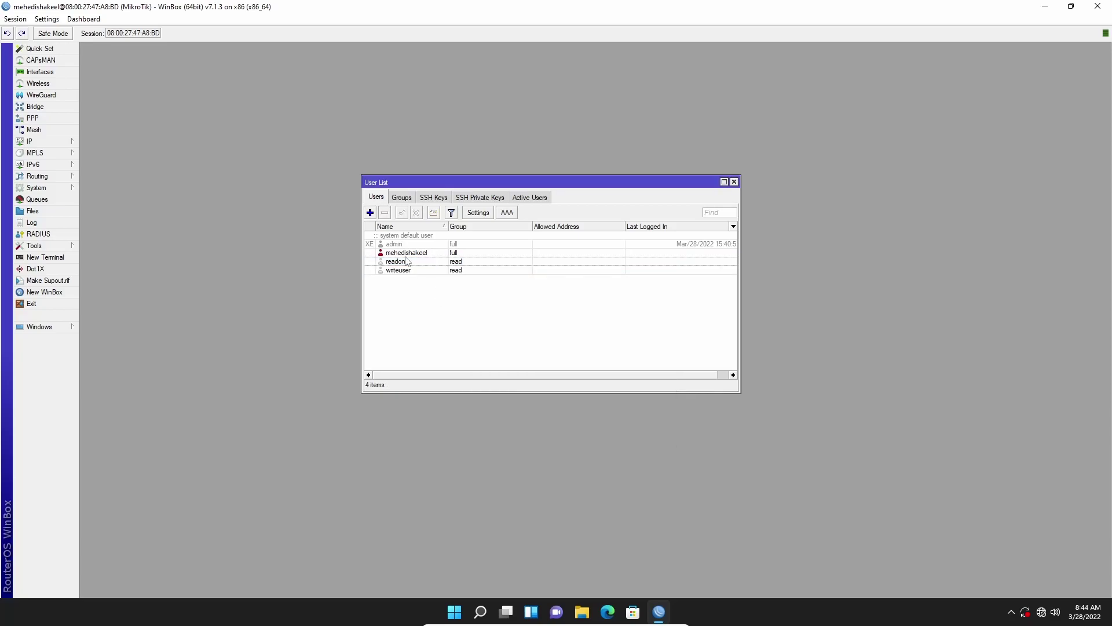
# Assign writeuser to the write group.
pyautogui.click(426, 255)
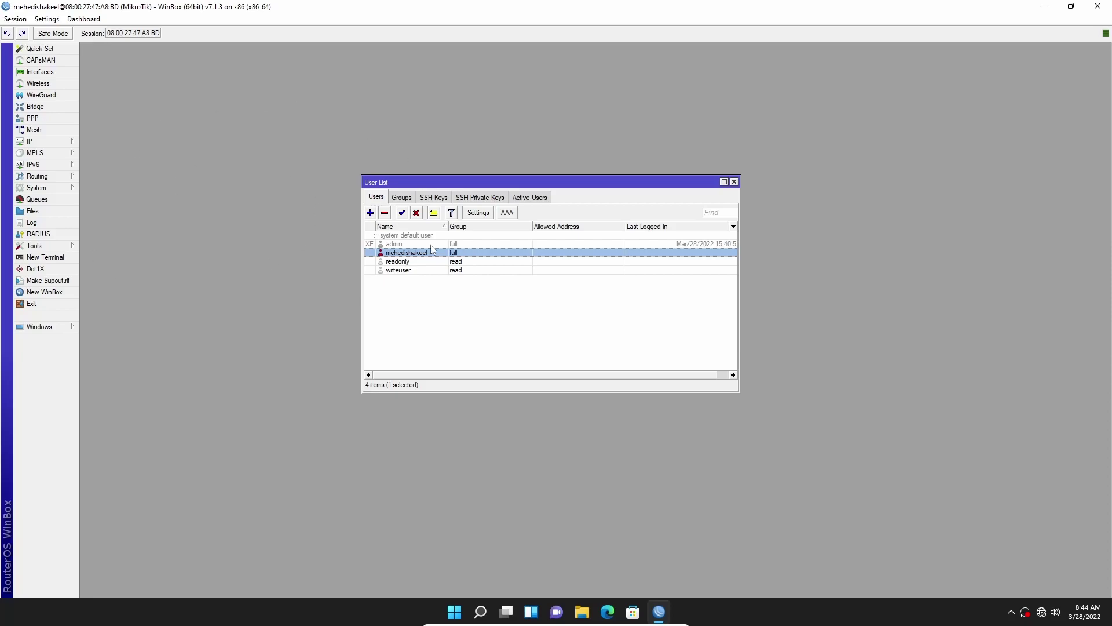
pyautogui.click(412, 245)
pyautogui.click(407, 262)
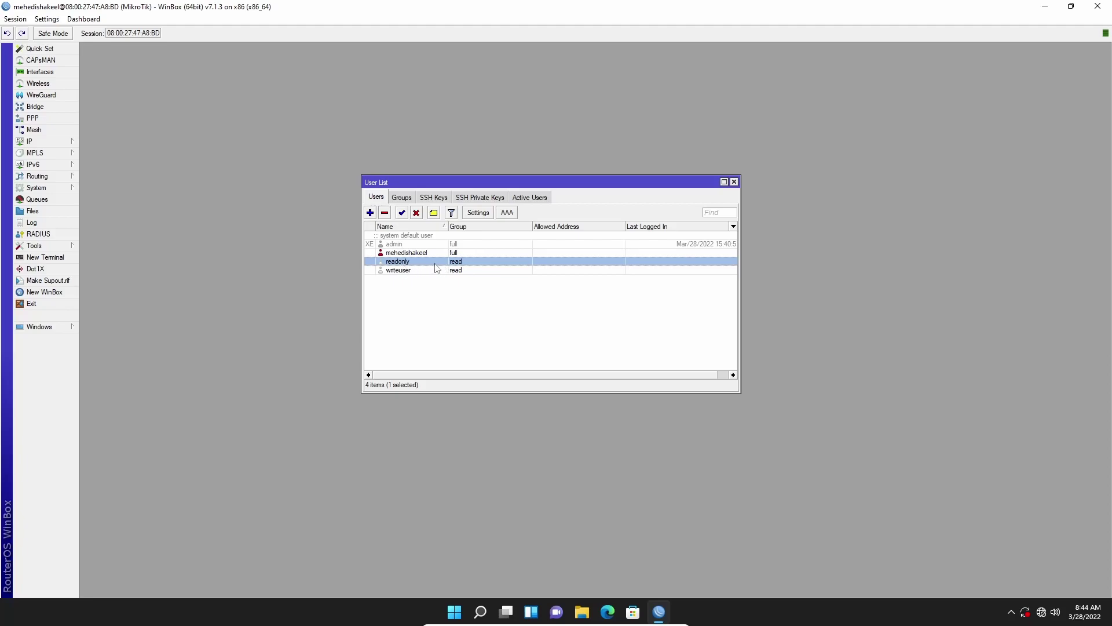
pyautogui.click(430, 296)
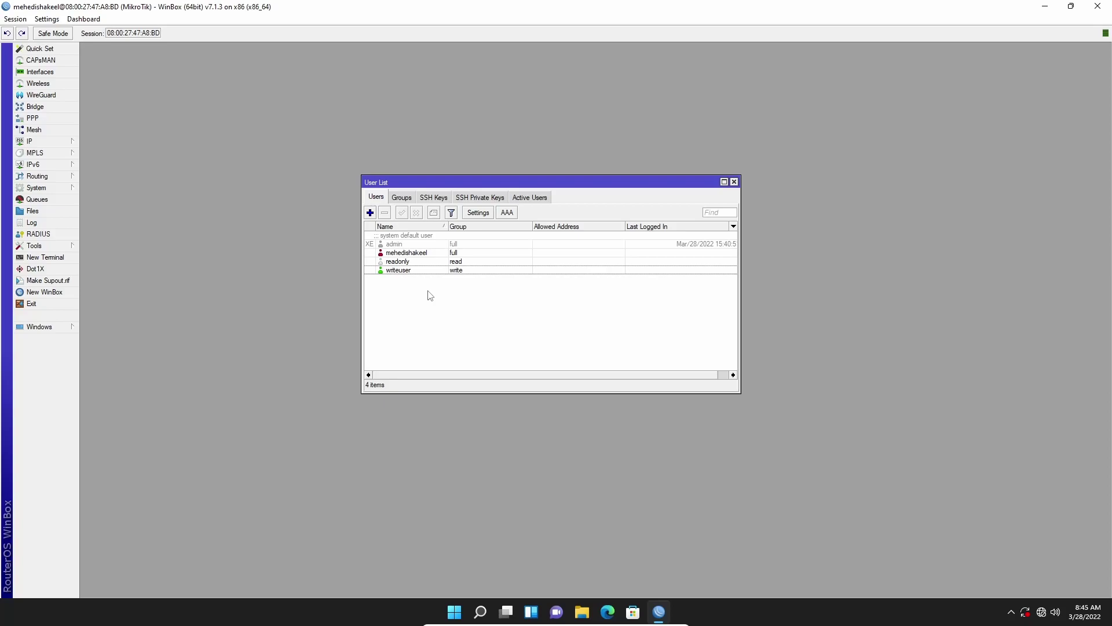
pyautogui.click(405, 197)
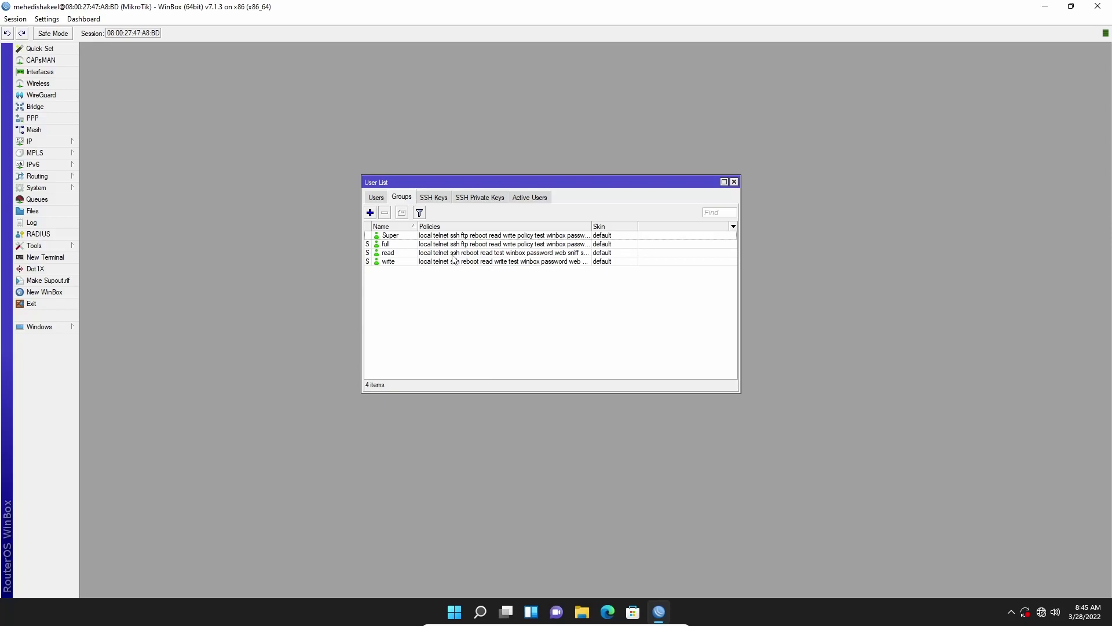
pyautogui.click(384, 199)
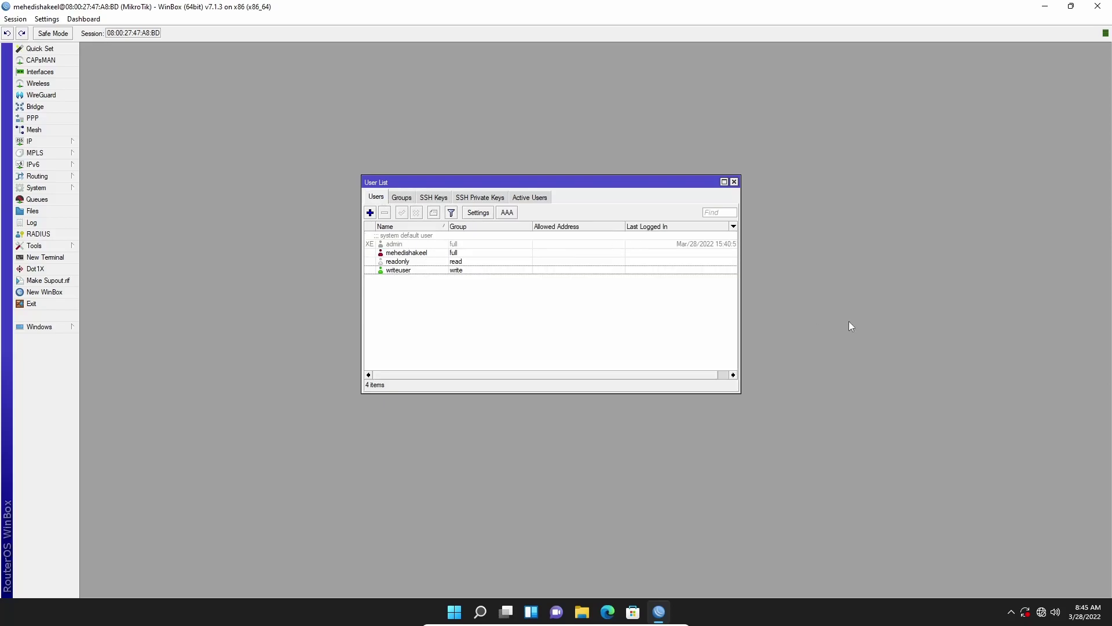